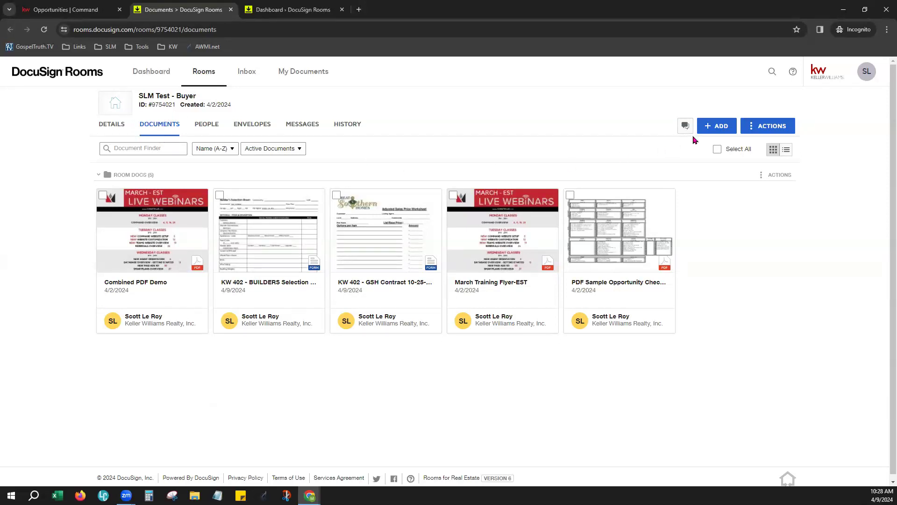
# - Open the Select forms dialog by choosing DocuSign Forms from the room's ADD menu
pyautogui.click(722, 127)
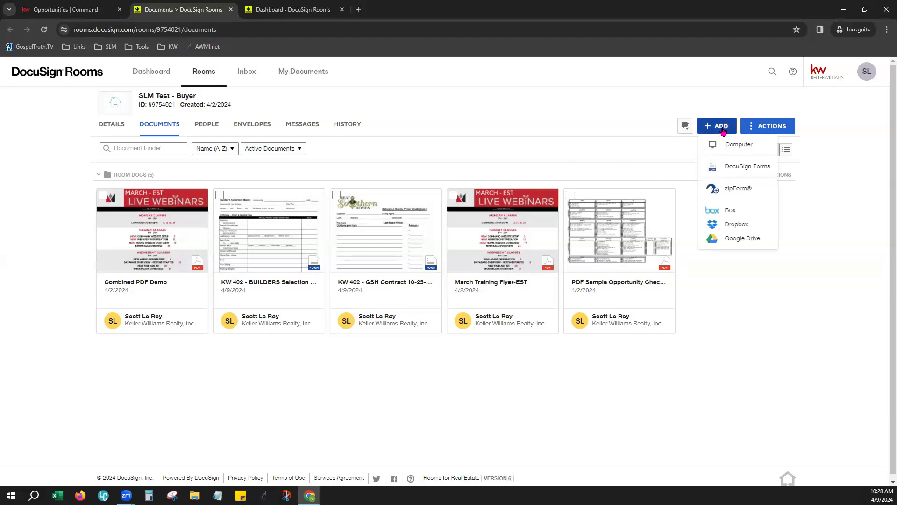
pyautogui.click(748, 169)
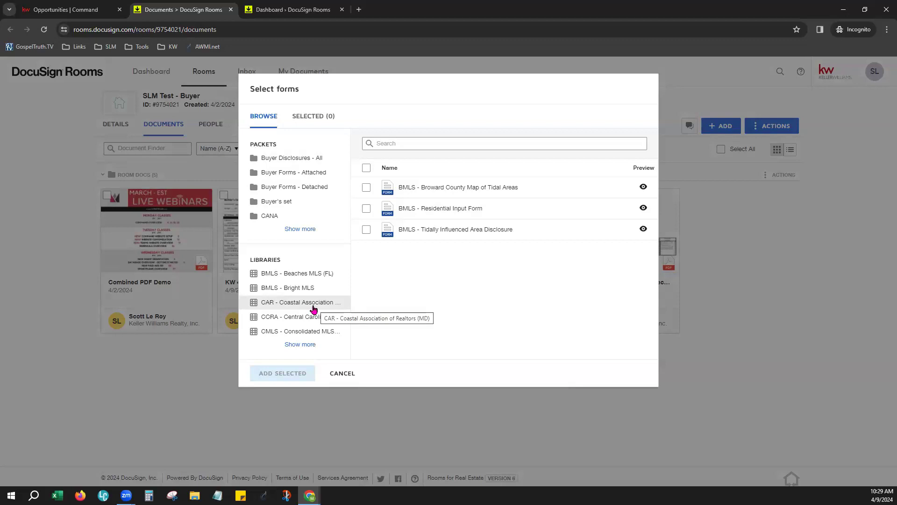
# - List the CAR - Coastal Association of Realtors (MD) forms, ticking and unticking two of them
pyautogui.click(312, 304)
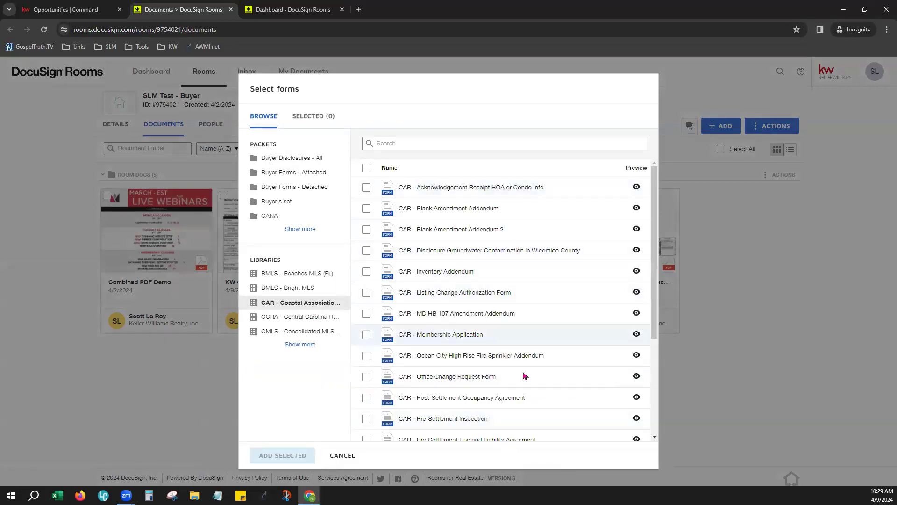
pyautogui.scroll(-3, 510, 333)
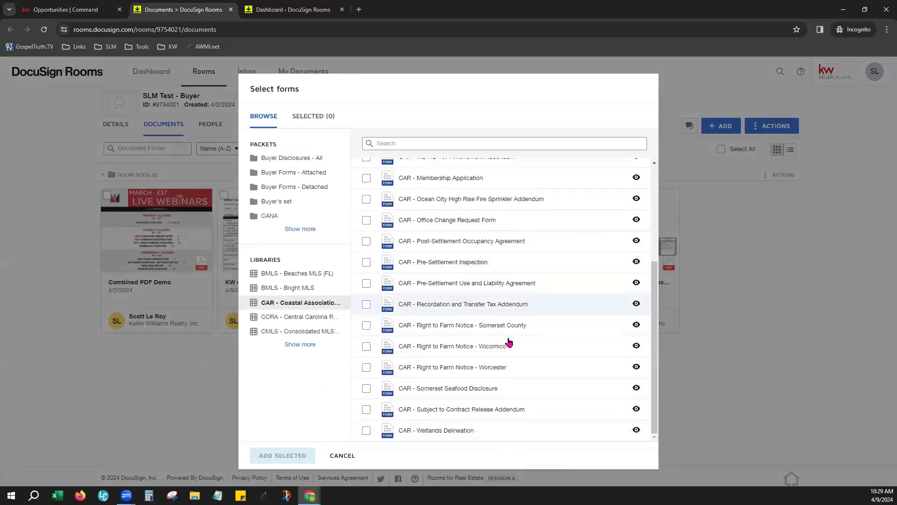
pyautogui.click(366, 304)
pyautogui.click(366, 283)
pyautogui.click(367, 305)
pyautogui.click(367, 283)
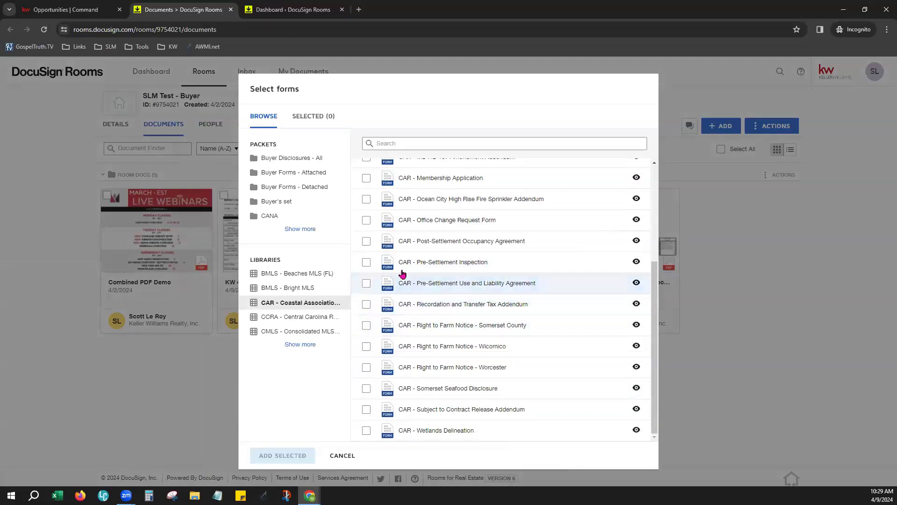
# - Try searching the forms for 'Sales', then clear the search box
pyautogui.click(419, 139)
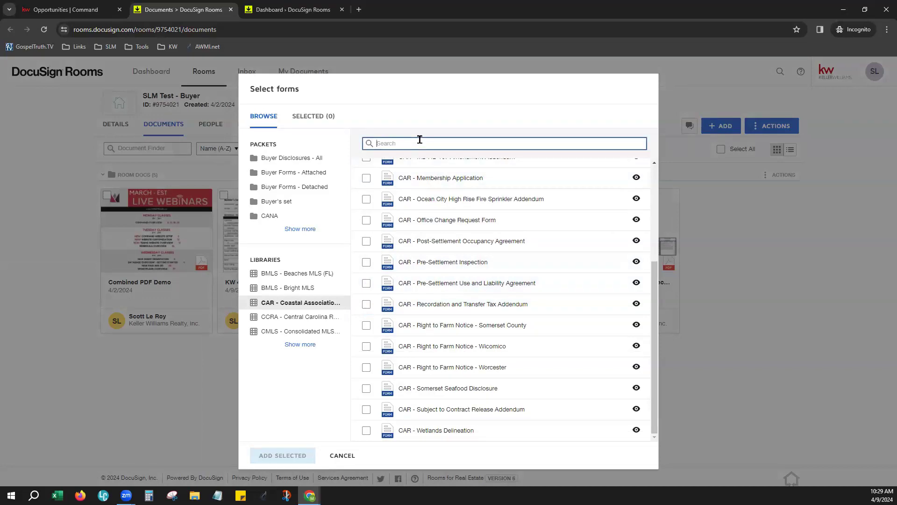
pyautogui.write('Sales')
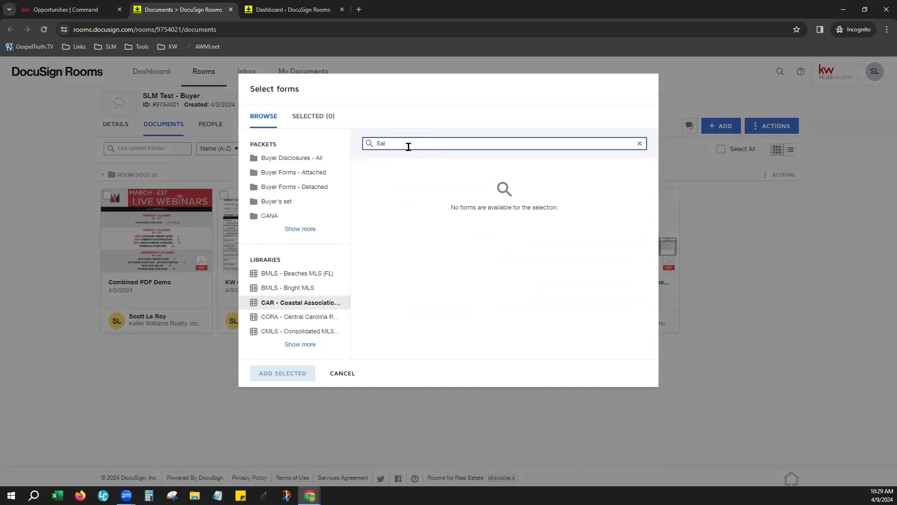
pyautogui.press('BackSpace')
pyautogui.press('BackSpace')
pyautogui.press('BackSpace')
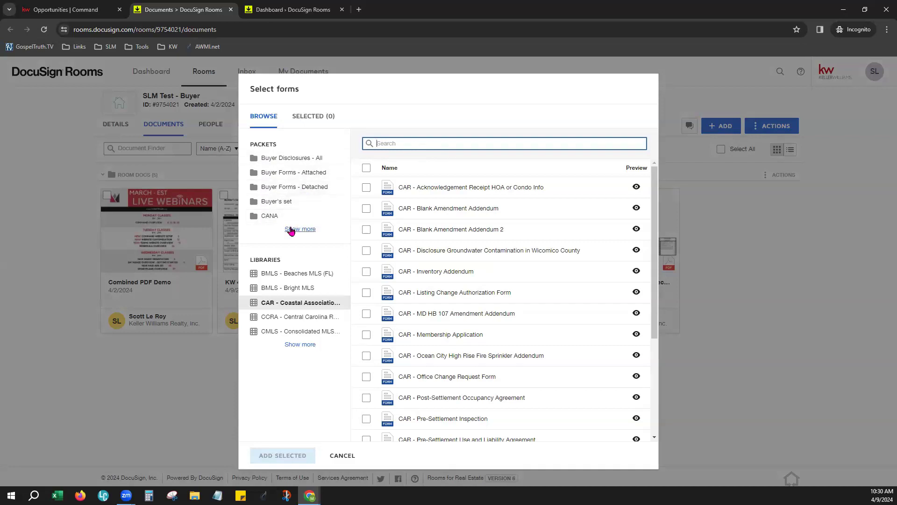
# - Expand the full packet list, then collapse it back to five packets
pyautogui.click(292, 229)
pyautogui.scroll(-3, 314, 315)
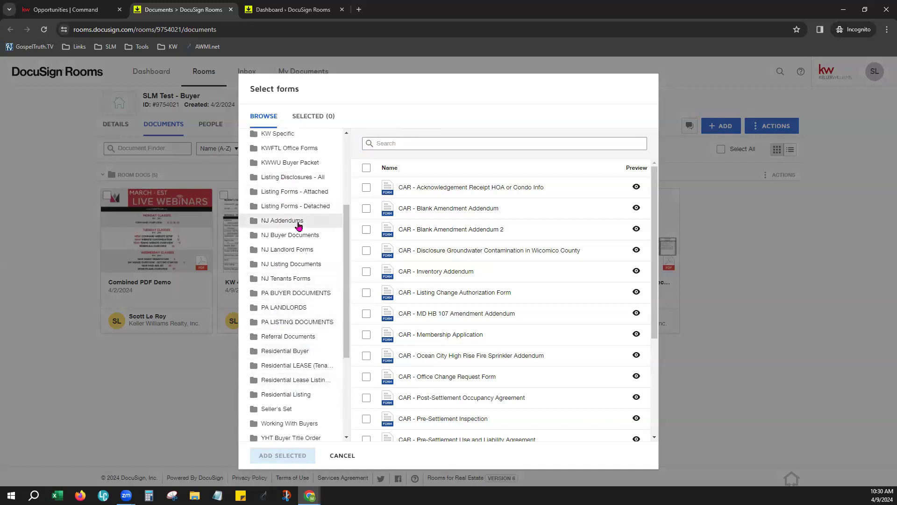
pyautogui.scroll(3, 299, 227)
pyautogui.scroll(-5, 318, 388)
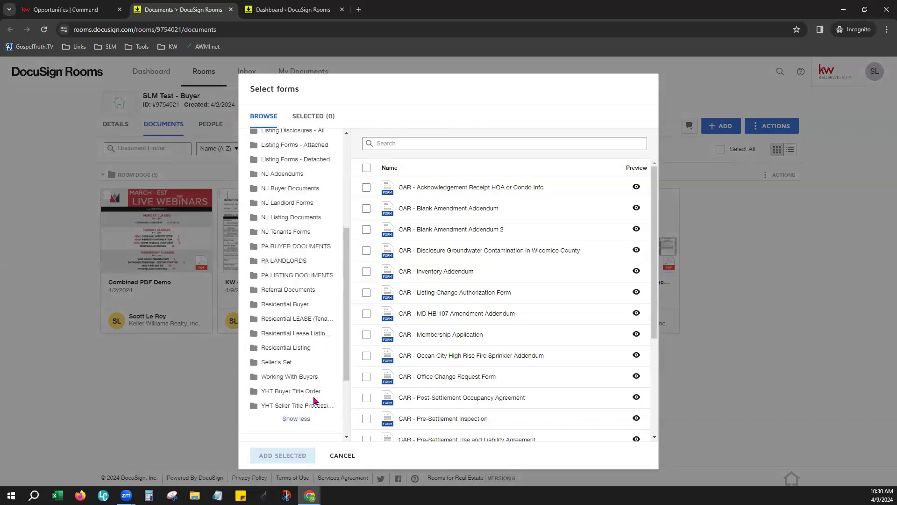
pyautogui.click(299, 373)
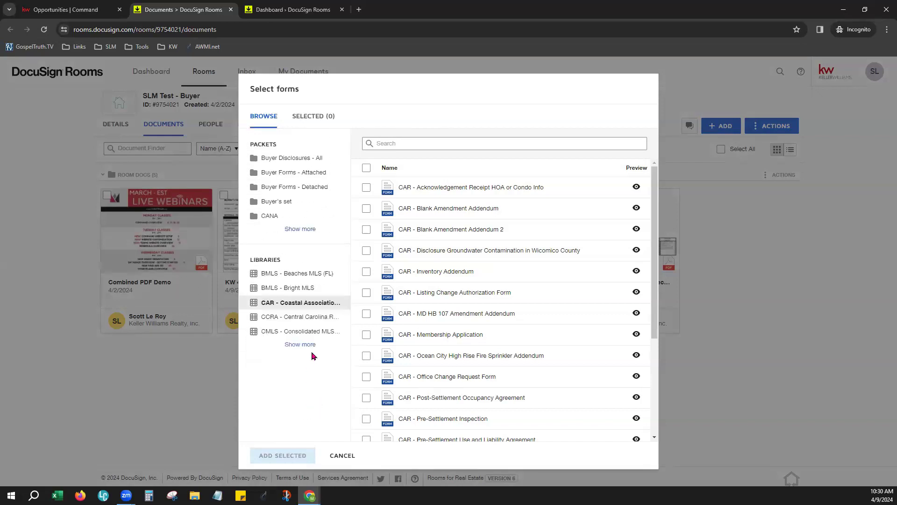
# - In Buyer Forms - Detached, select only KW 305 - Earnest Money Form
pyautogui.click(282, 192)
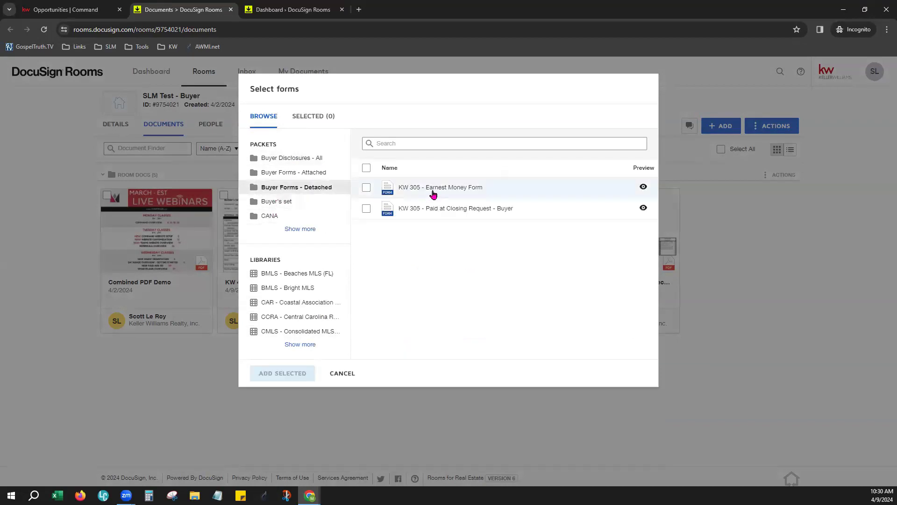
pyautogui.click(366, 209)
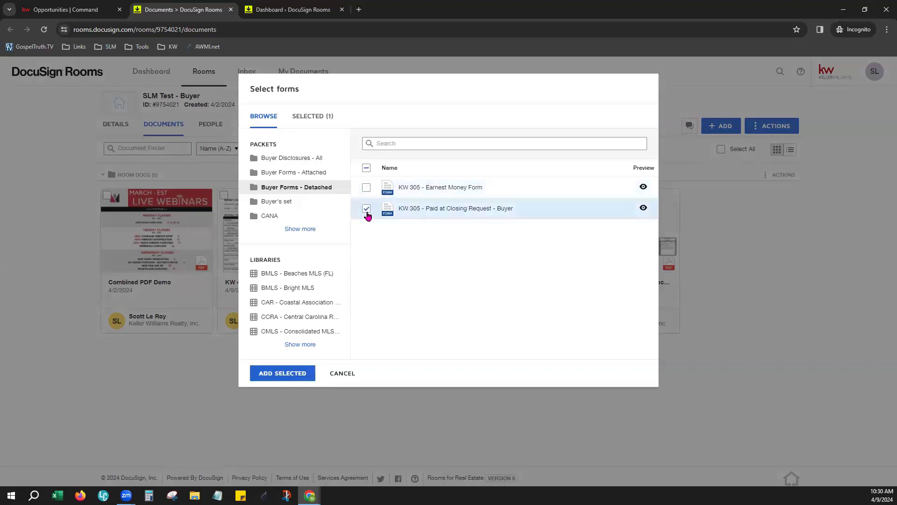
pyautogui.click(367, 208)
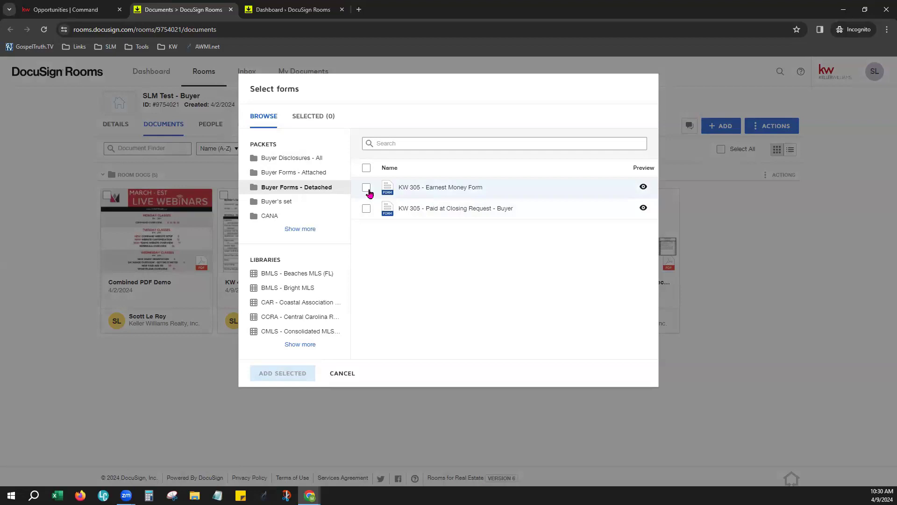
pyautogui.click(369, 193)
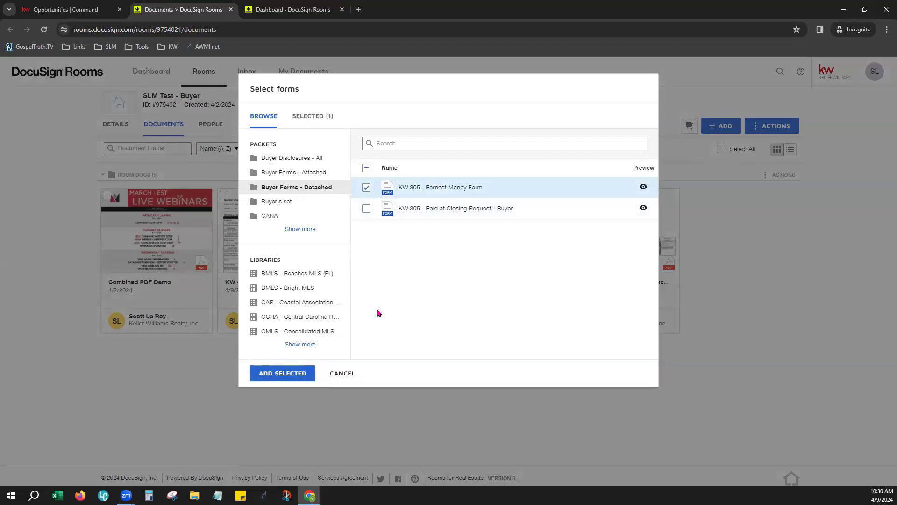
# - Add KW 305 - Earnest Money Form to the SLM Test - Buyer room, making six files
pyautogui.click(269, 372)
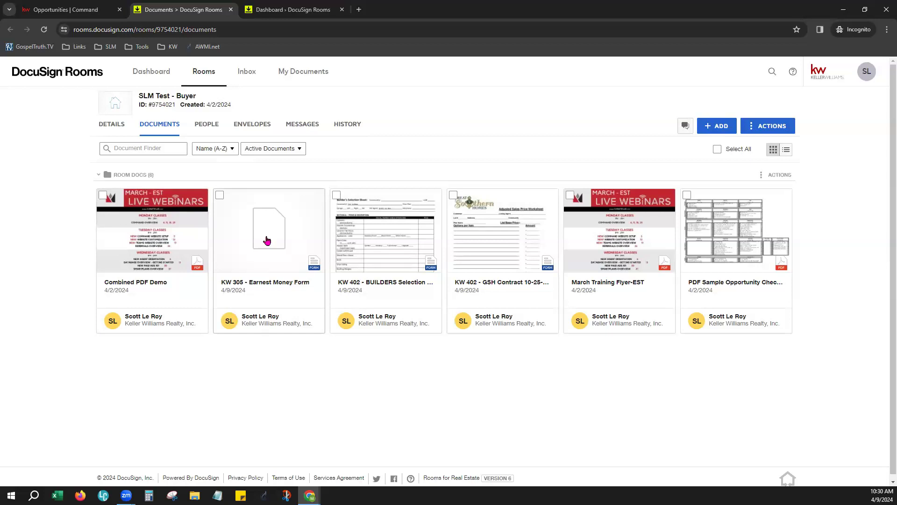
pyautogui.click(221, 196)
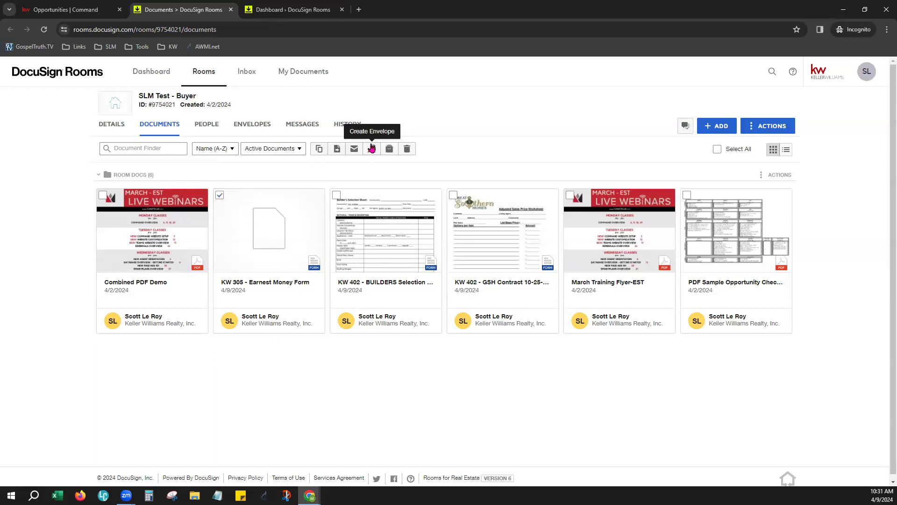
pyautogui.click(219, 198)
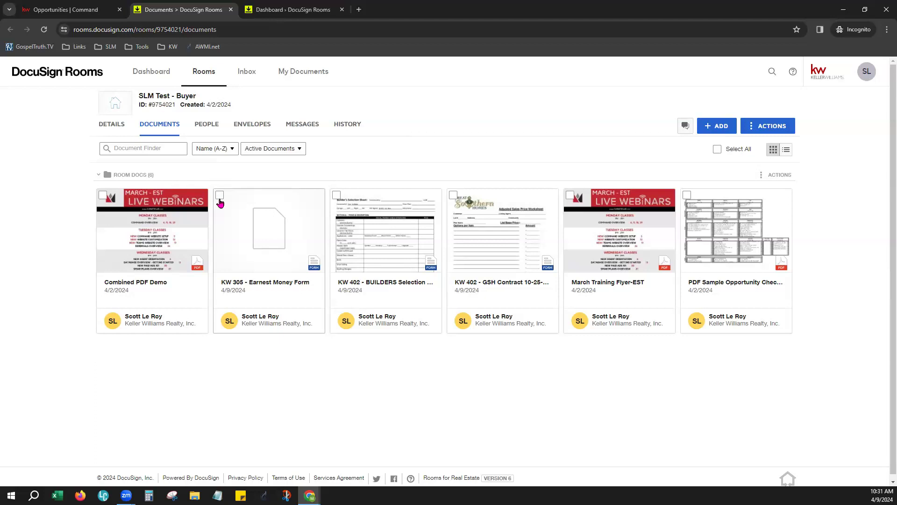
# - Dismiss the add-documents list and open My Preferences from the SL account menu
pyautogui.click(729, 127)
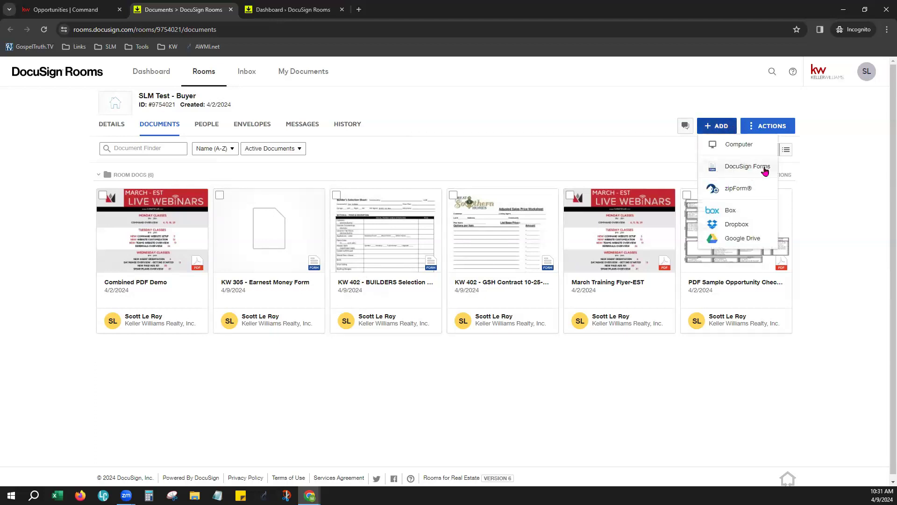
pyautogui.click(583, 161)
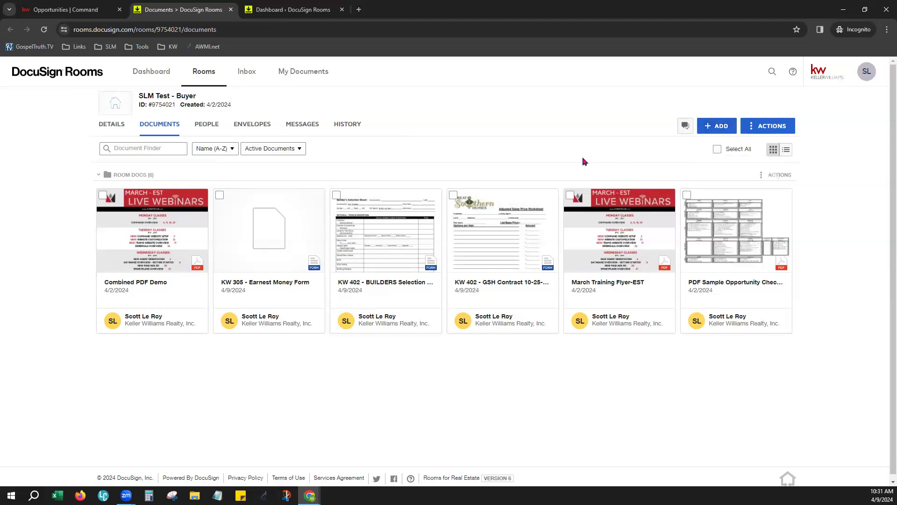
pyautogui.click(867, 73)
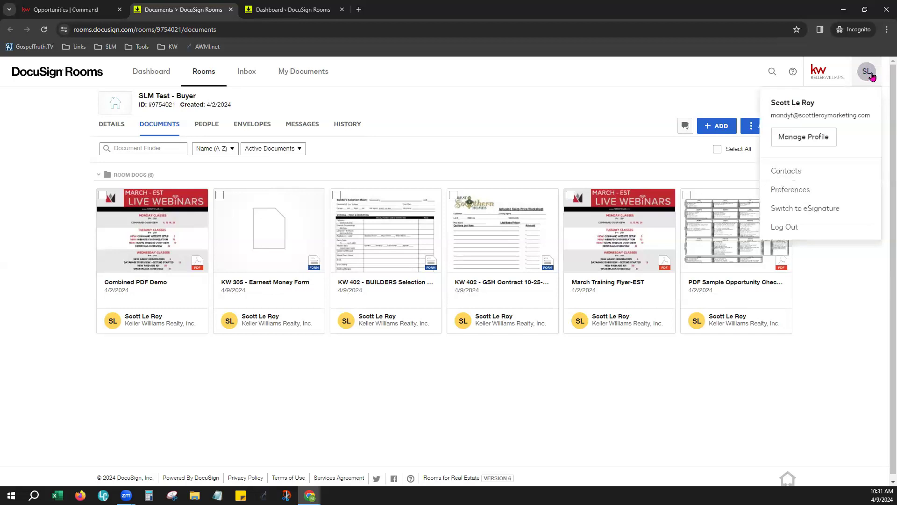
pyautogui.click(790, 191)
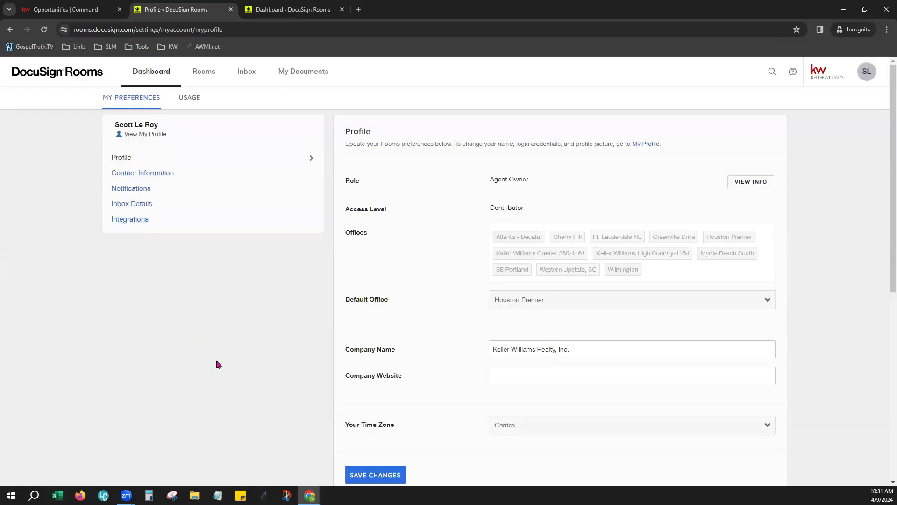
# - Under Integrations preferences, bring up the Select forms provider dialog listing REALTOR, Texas Realtors and others
pyautogui.click(118, 222)
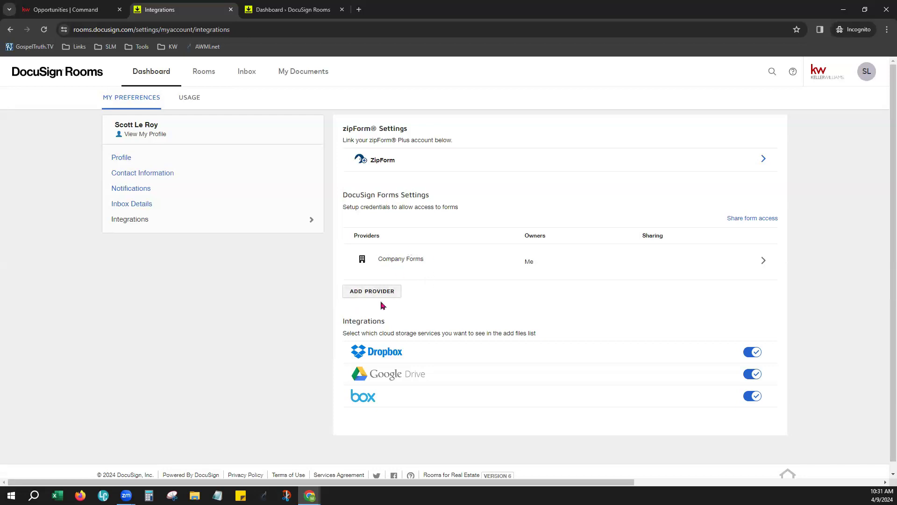
pyautogui.click(371, 293)
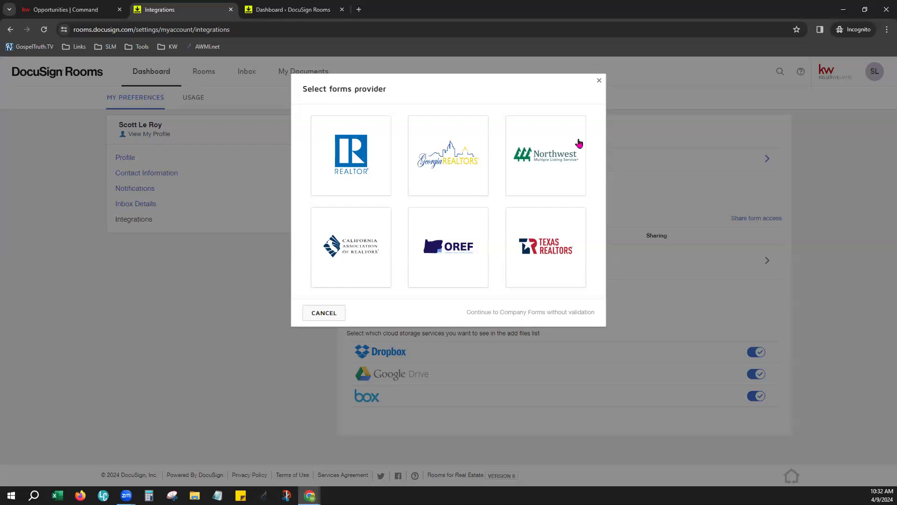
pyautogui.click(602, 82)
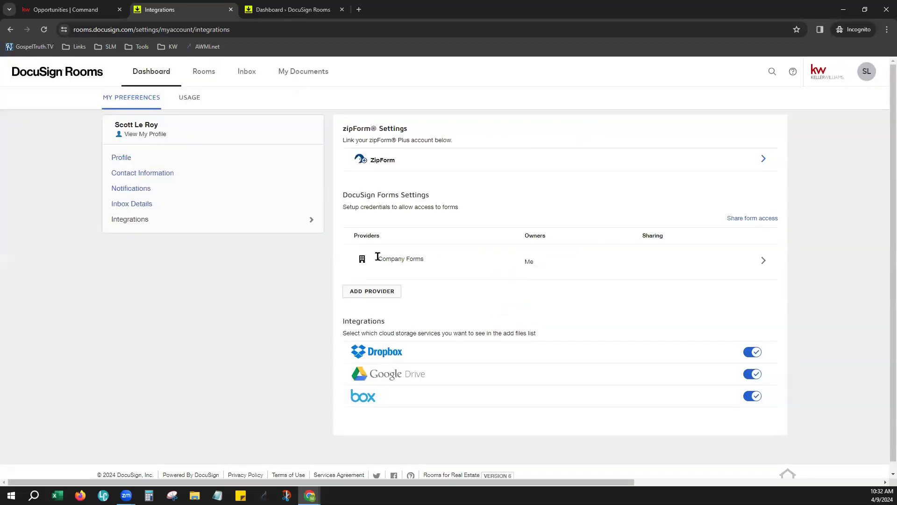
pyautogui.moveTo(379, 258); pyautogui.dragTo(442, 261)
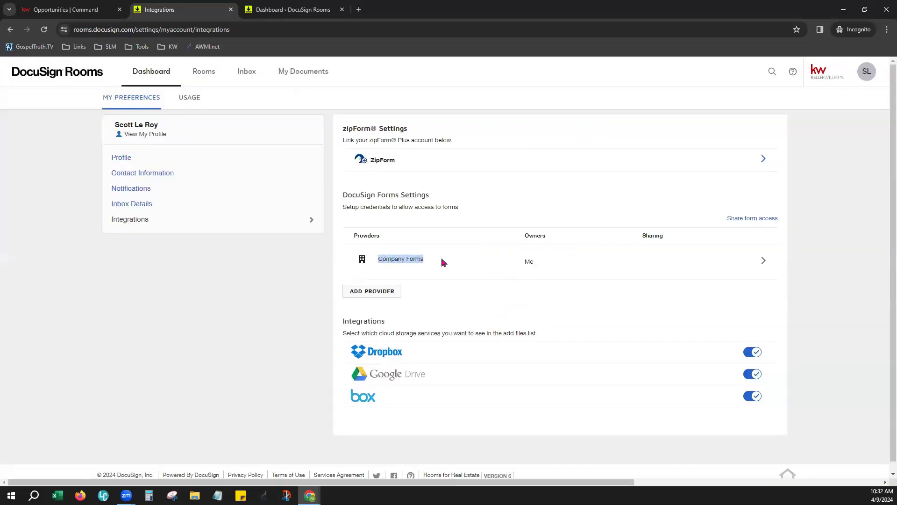
pyautogui.click(452, 299)
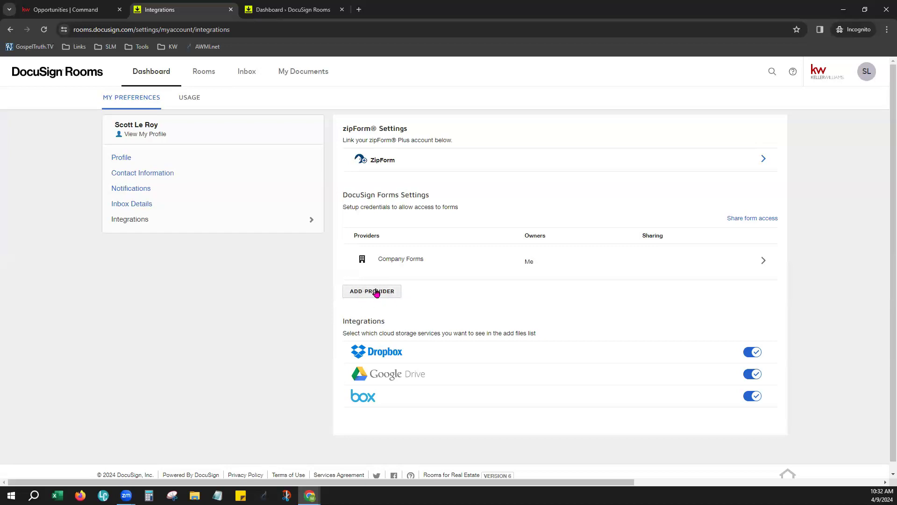
# - Pick the REALTOR provider to open the NAR validation form, leaving Member ID and Association empty
pyautogui.click(372, 293)
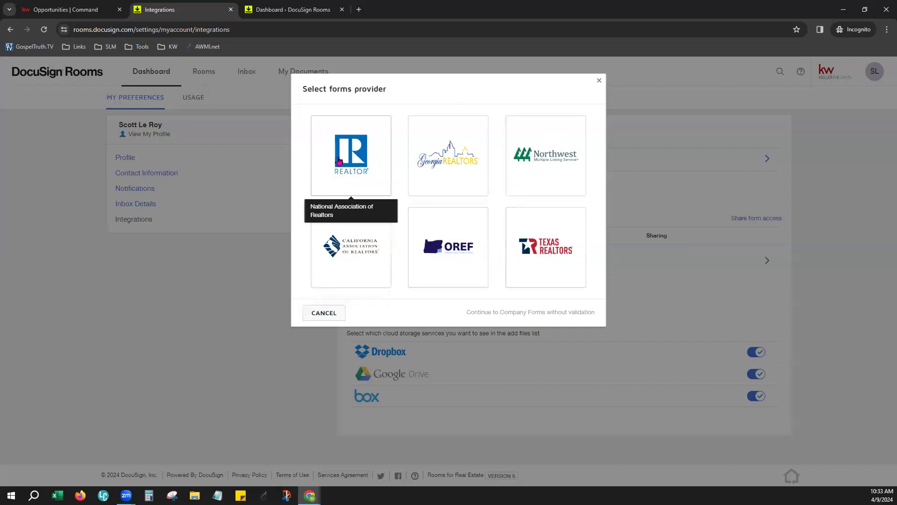
pyautogui.click(339, 160)
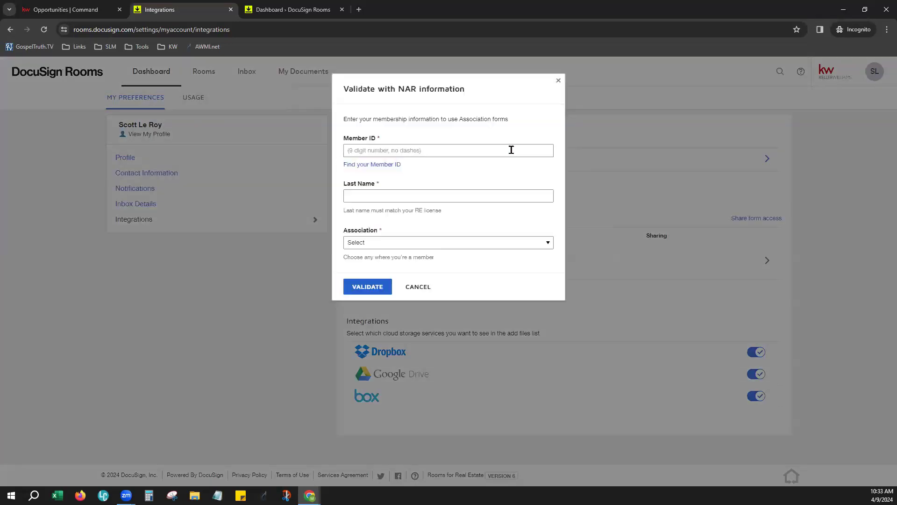
pyautogui.click(511, 149)
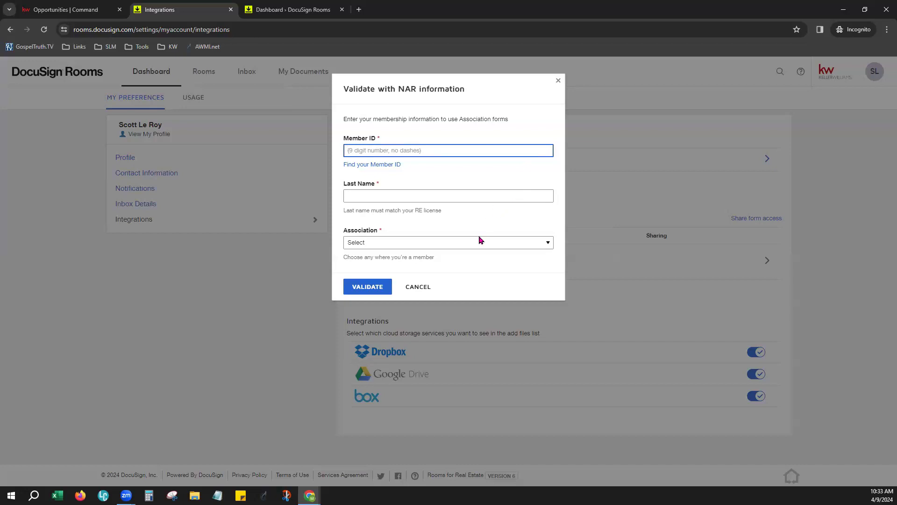
pyautogui.click(482, 254)
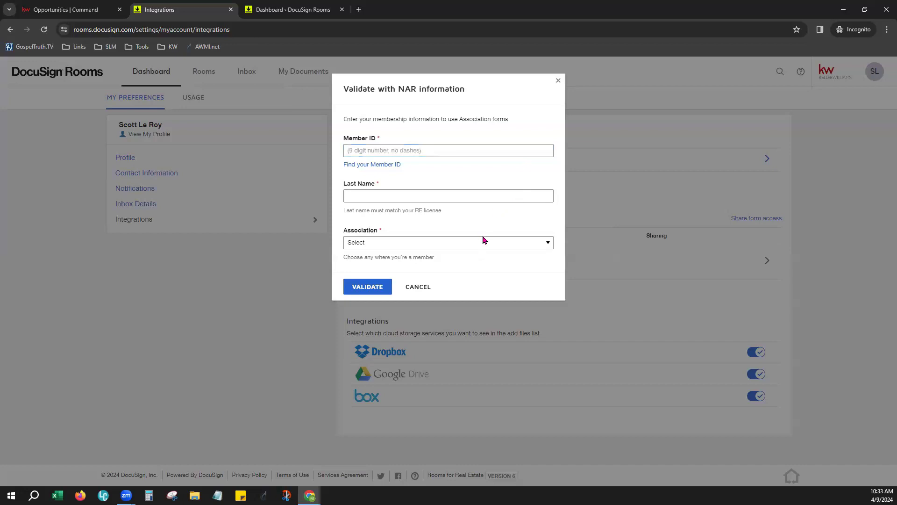
pyautogui.click(484, 241)
pyautogui.scroll(-3, 458, 376)
pyautogui.scroll(-15, 457, 379)
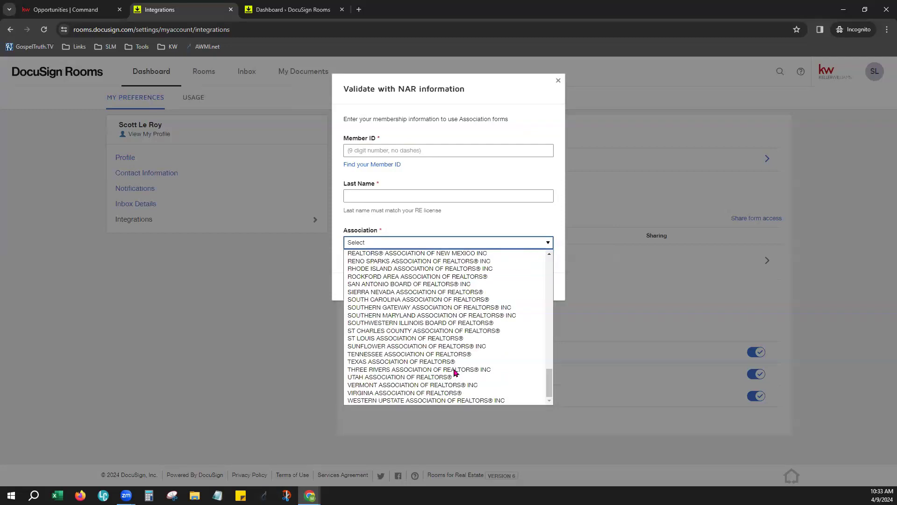
pyautogui.click(505, 227)
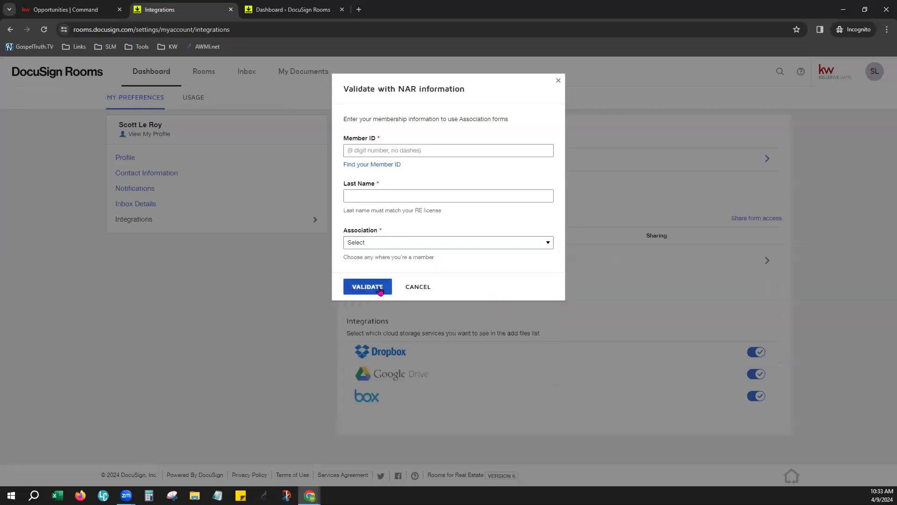
pyautogui.click(559, 82)
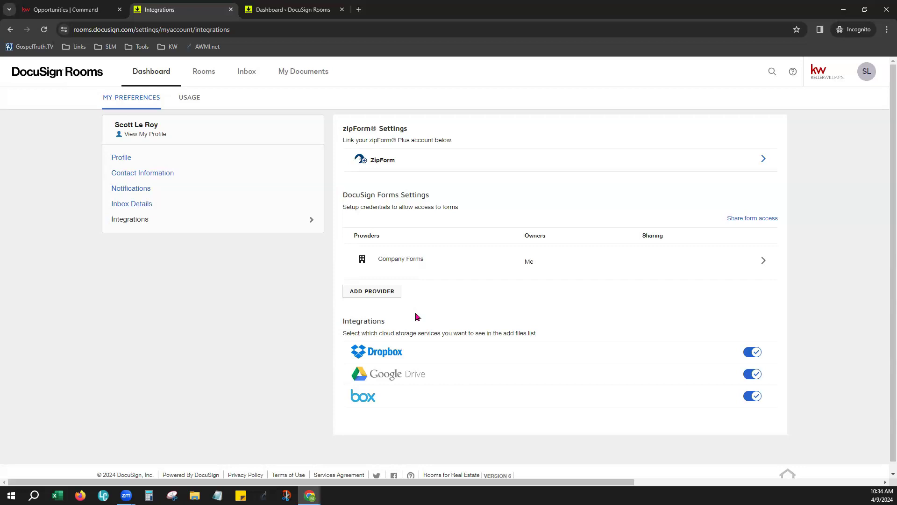
pyautogui.click(352, 296)
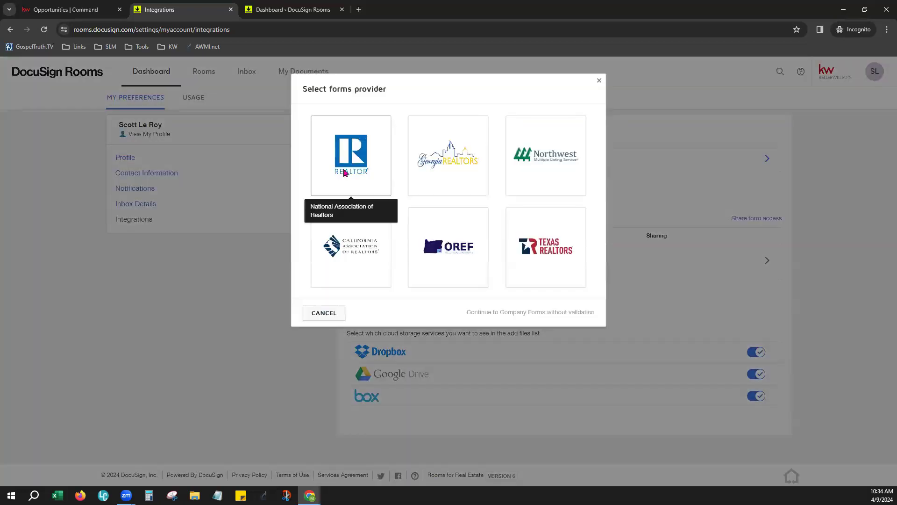
# - Check the Find your Member ID help, then close the NAR validation form on Integrations
pyautogui.click(373, 190)
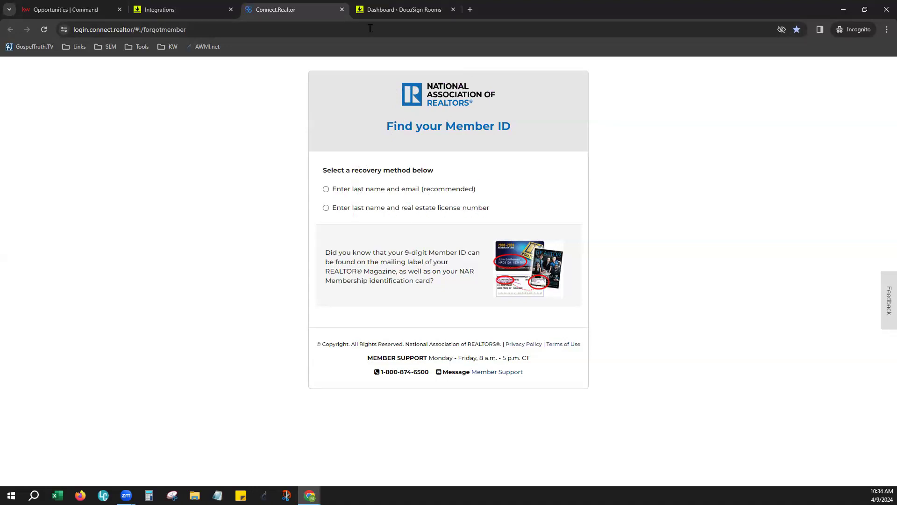
pyautogui.click(196, 14)
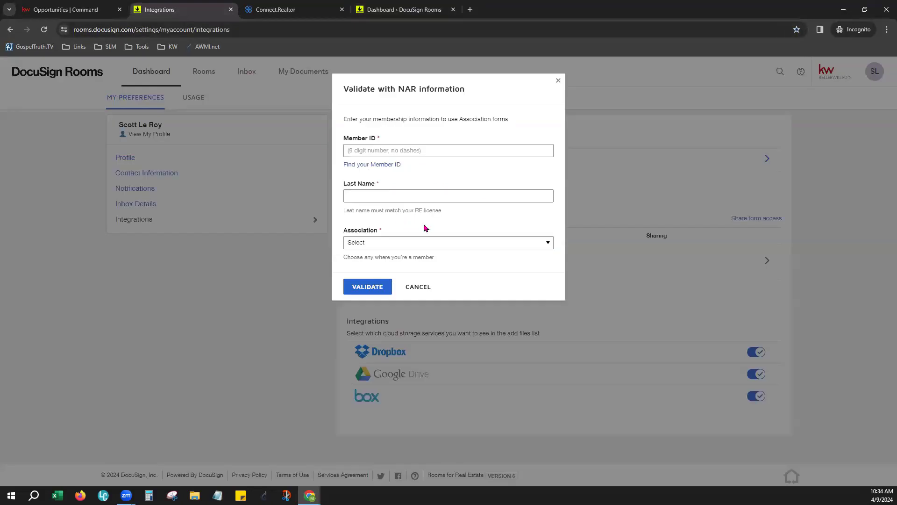
pyautogui.click(559, 81)
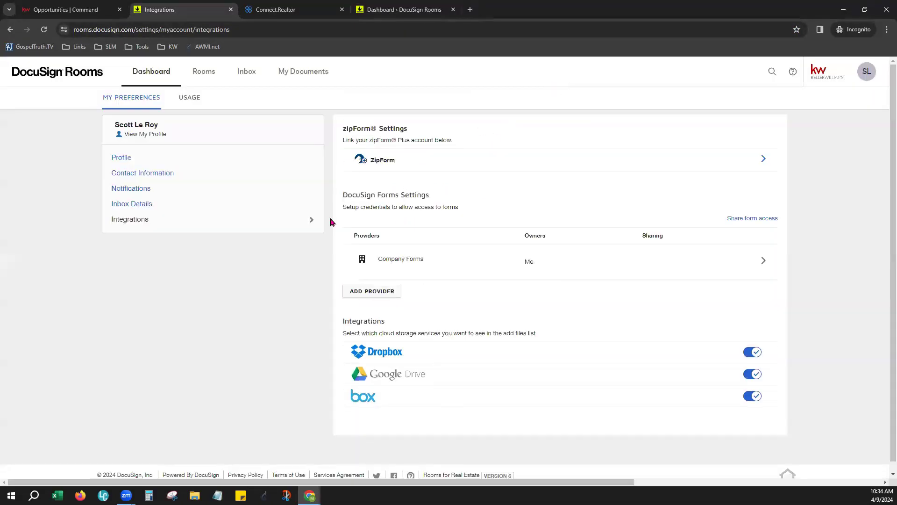